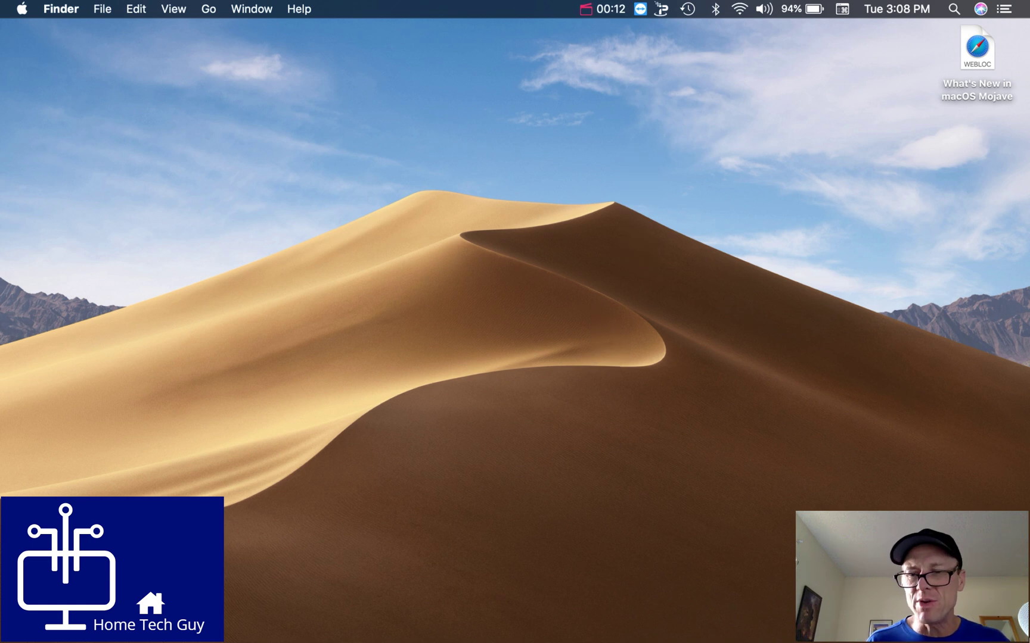
Open Chrome, go from the Google homepage to Google Docs, and create a blank document
mouse_move(625, 642)
click(601, 622)
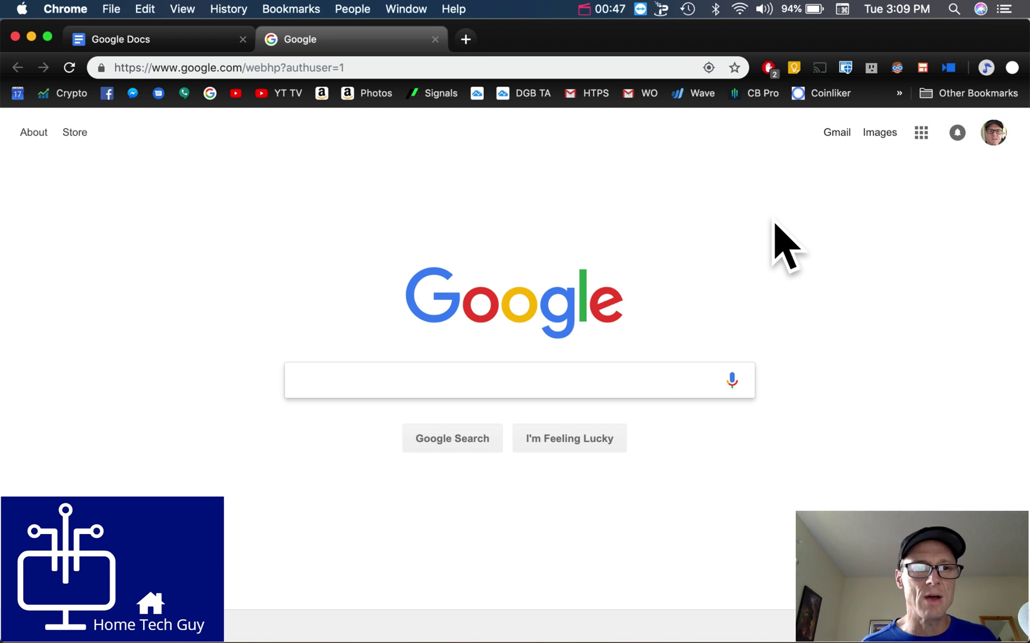
click(920, 133)
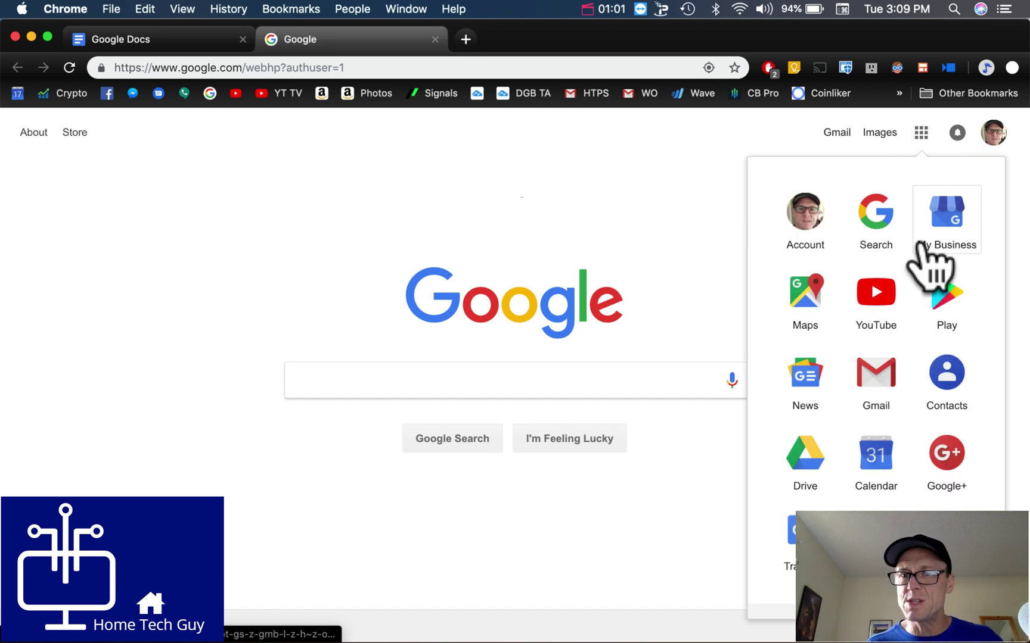
scroll(919, 245, down, 10)
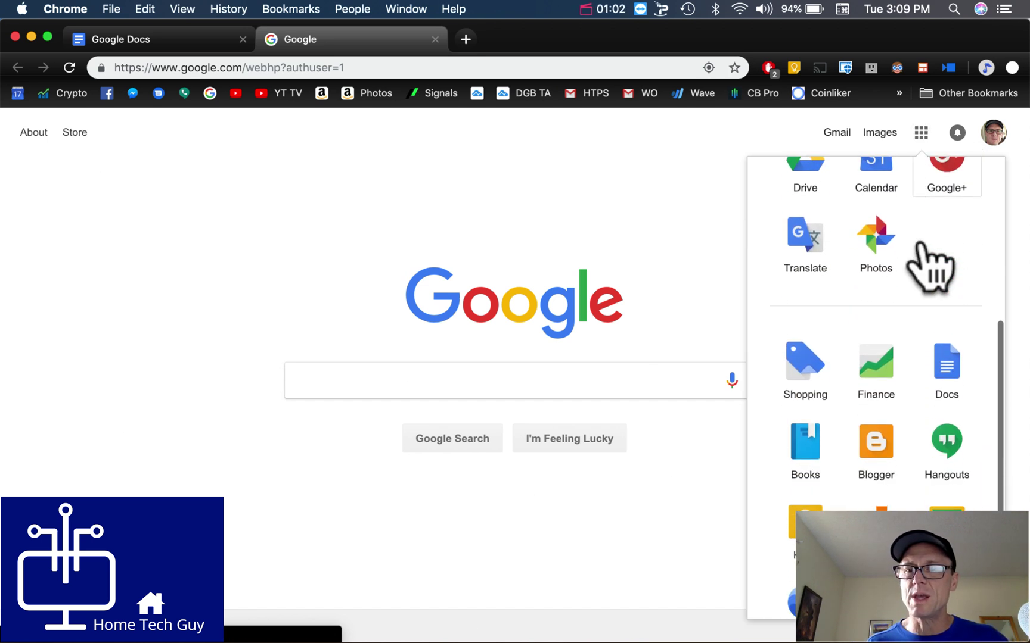
scroll(931, 262, down, 3)
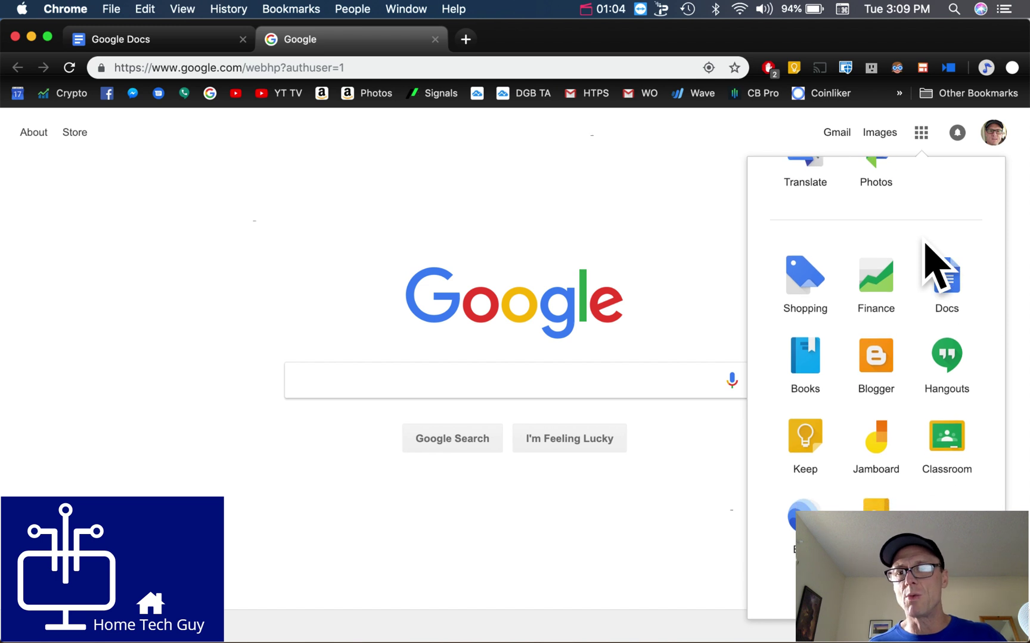
click(958, 287)
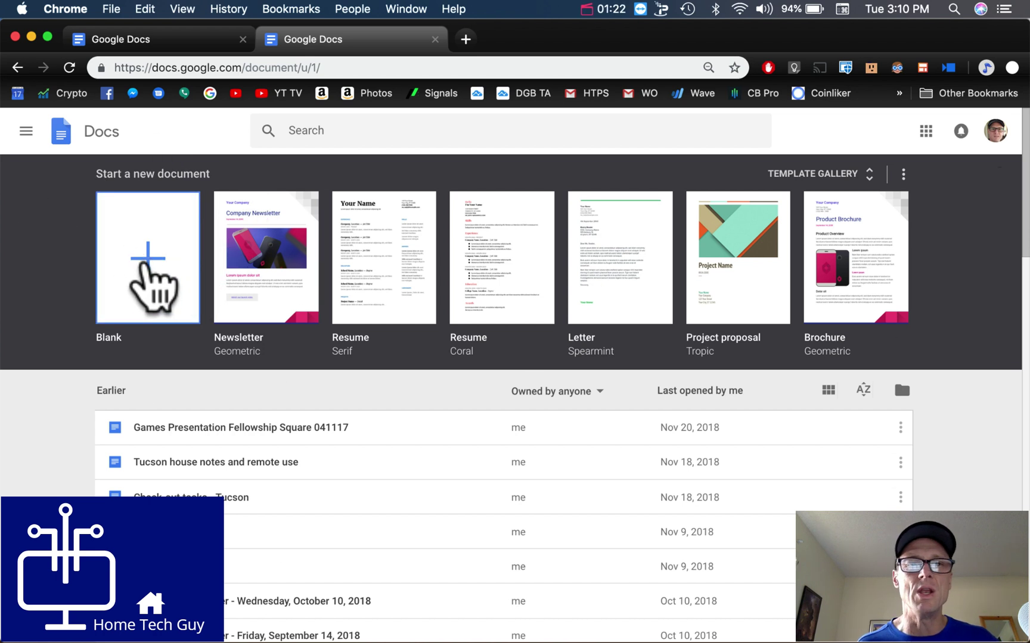
click(146, 263)
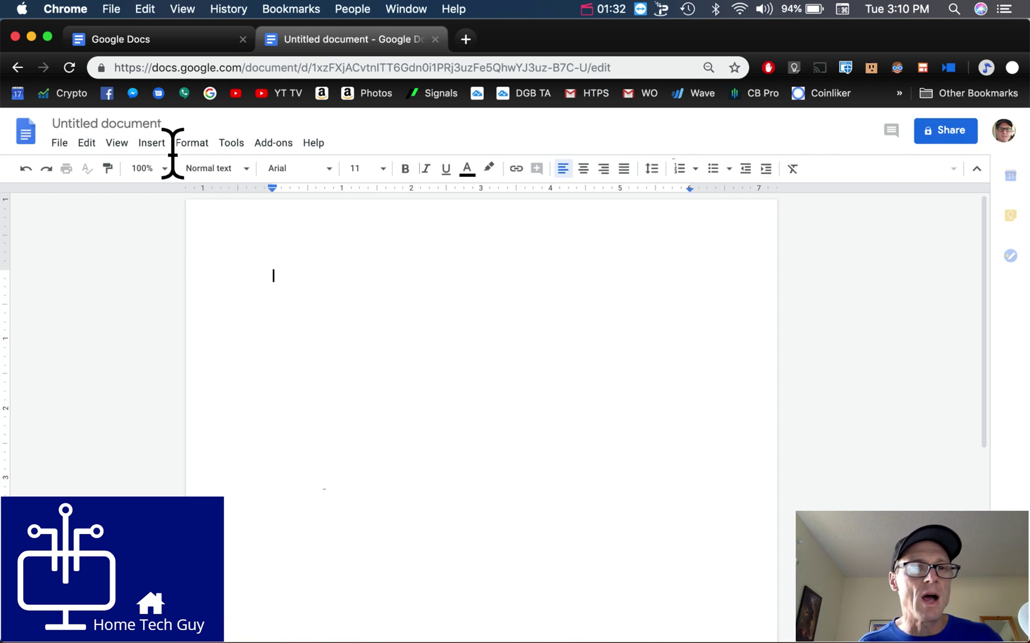
Rename the document as "My first Voice Doc" and return to the document body
click(107, 119)
double_click(112, 124)
triple_click(112, 123)
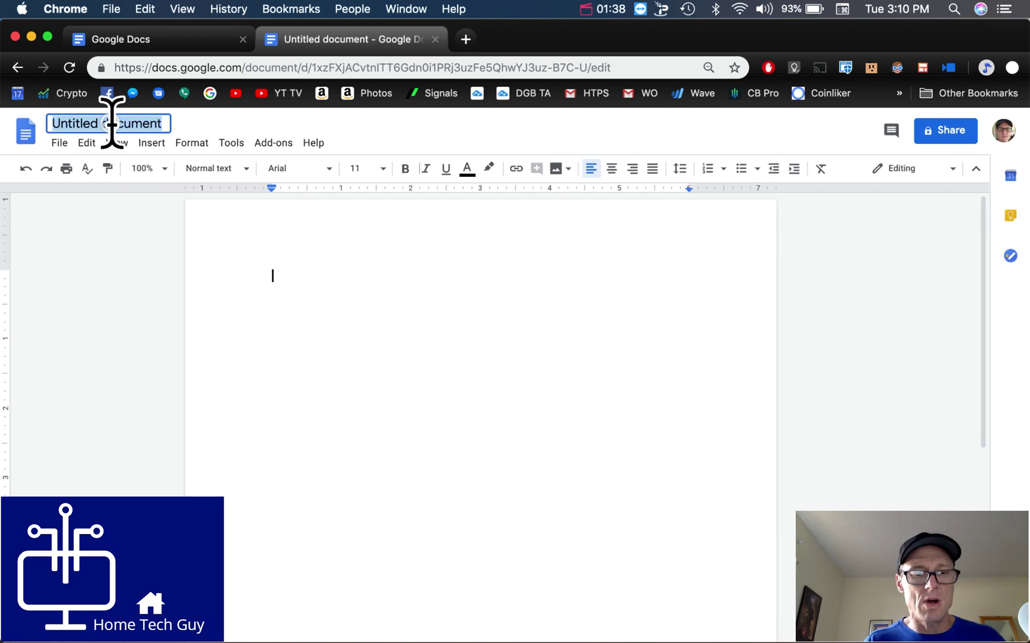
key(BackSpace)
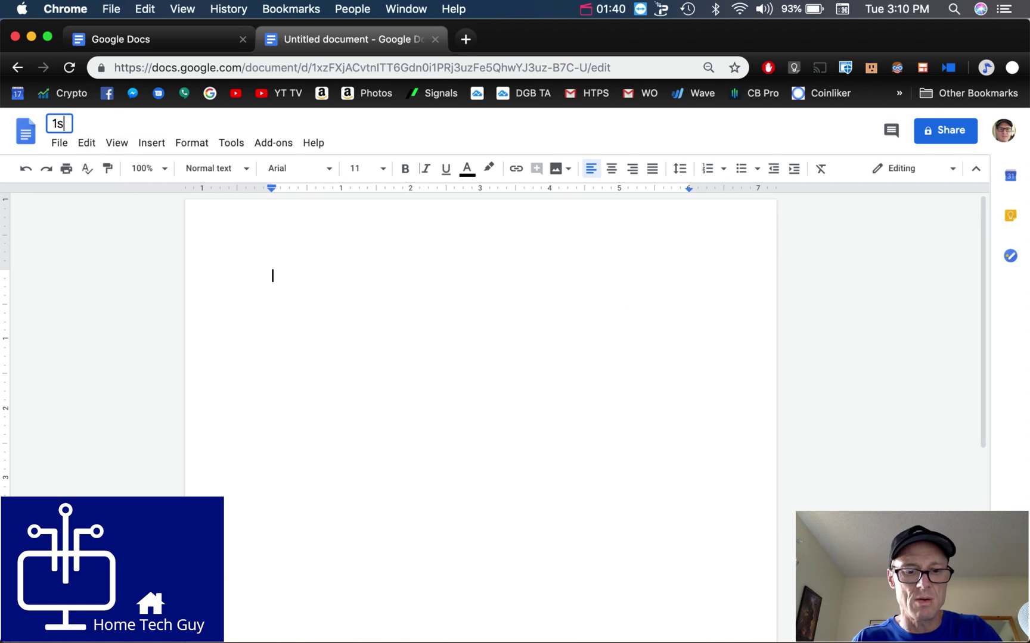
text(My )
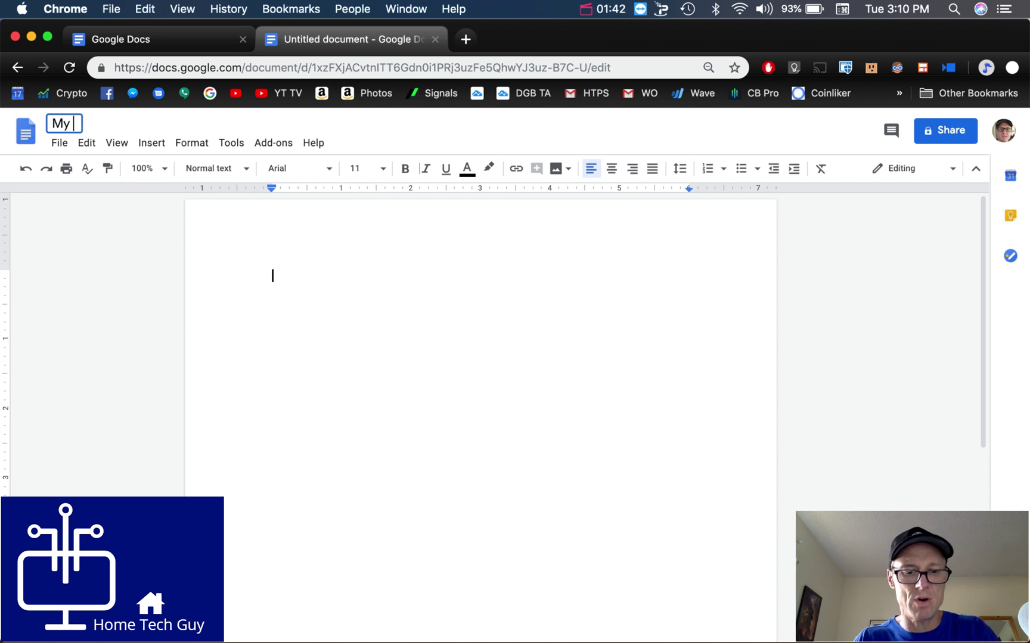
text(first )
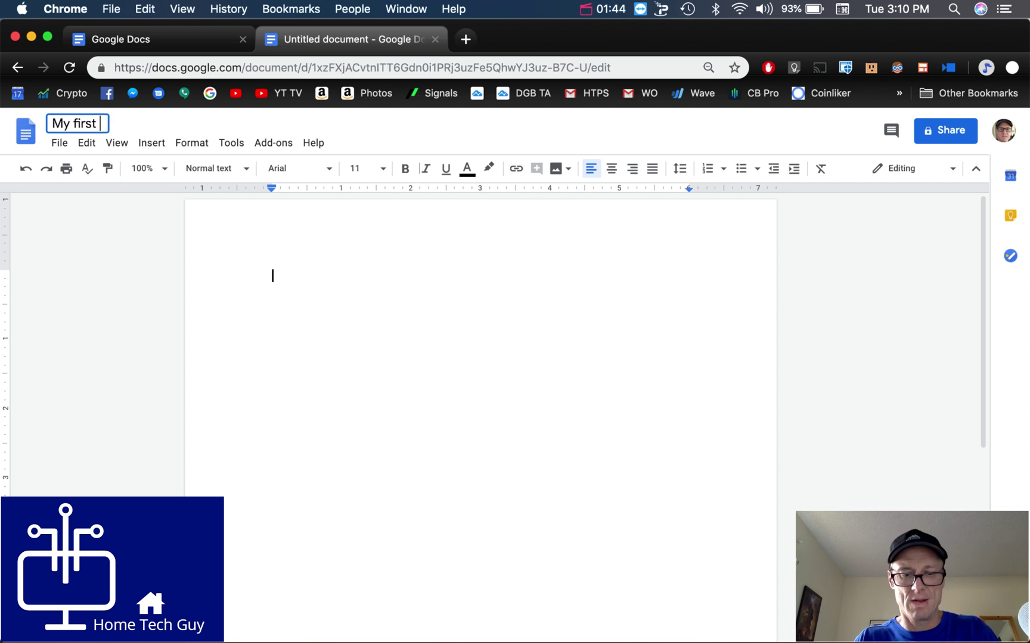
text(Voice D)
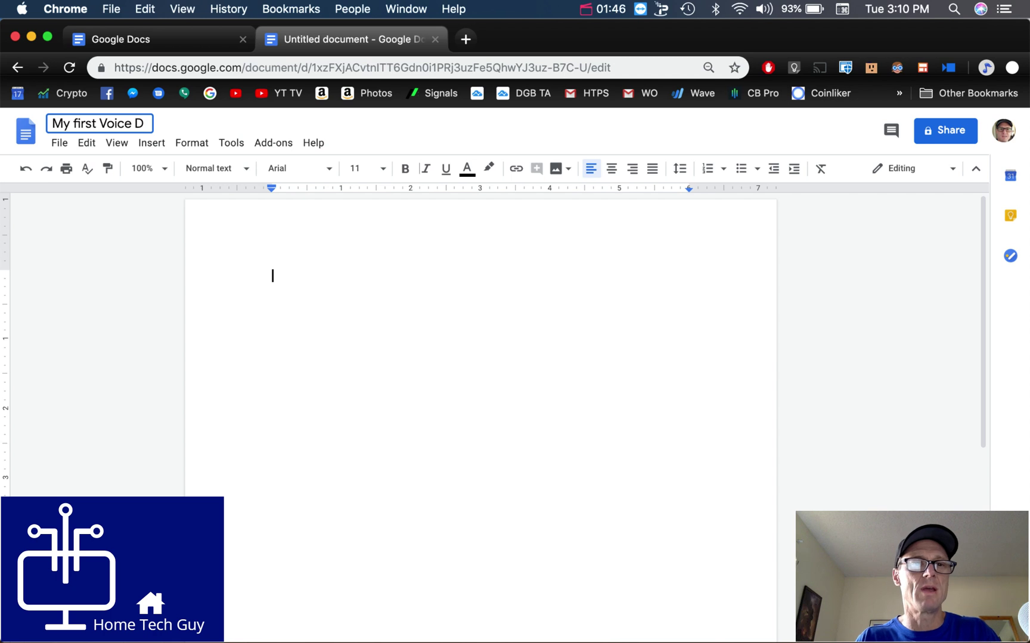
text(oc)
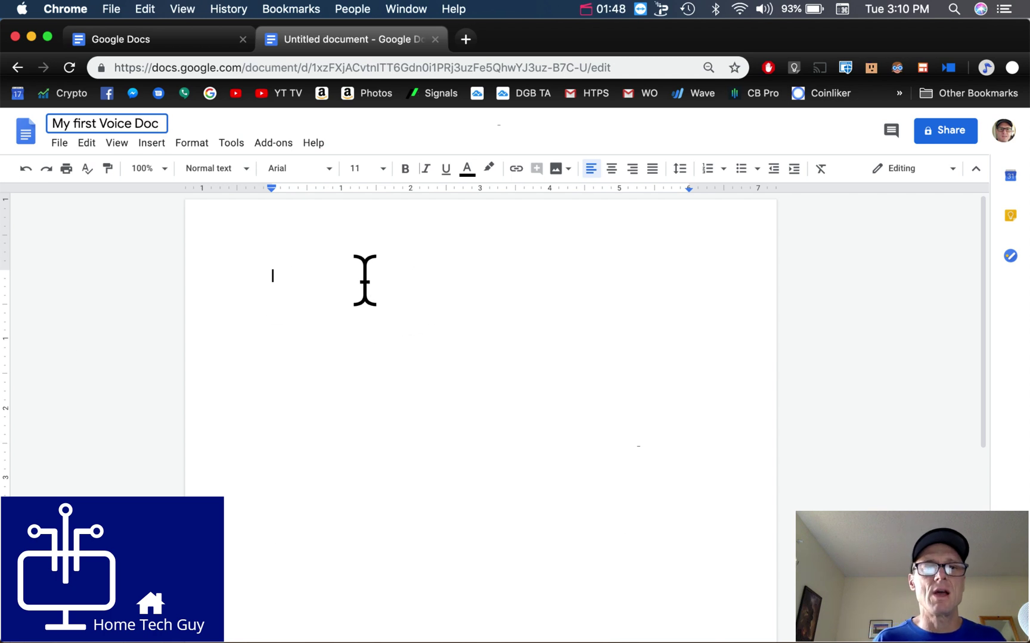
click(280, 278)
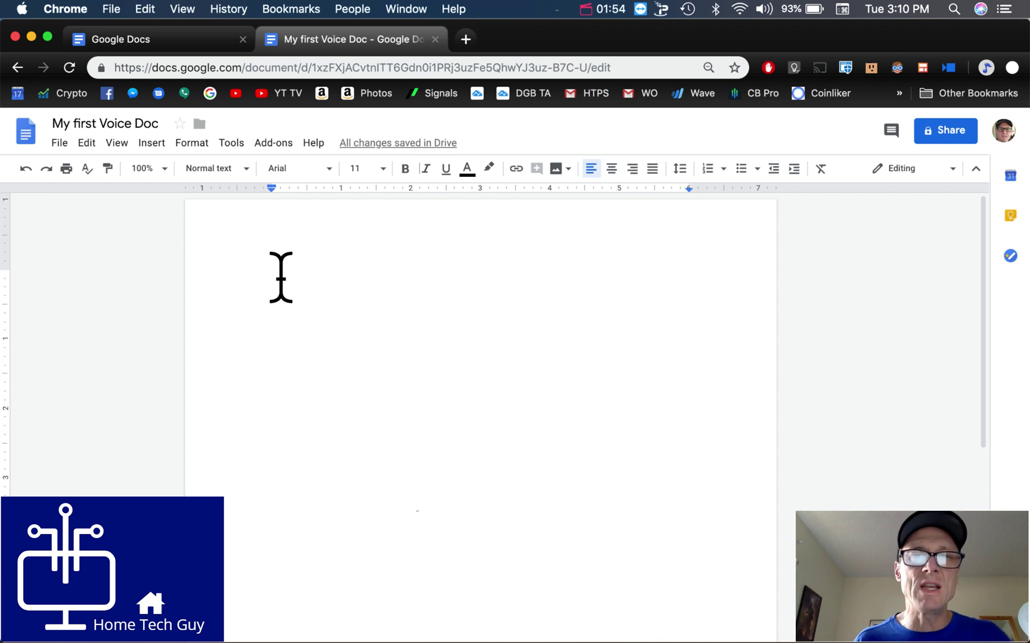
Use voice typing to dictate two paragraphs beginning "This is my first voice document!" and "This is great I can type a document out"
click(230, 146)
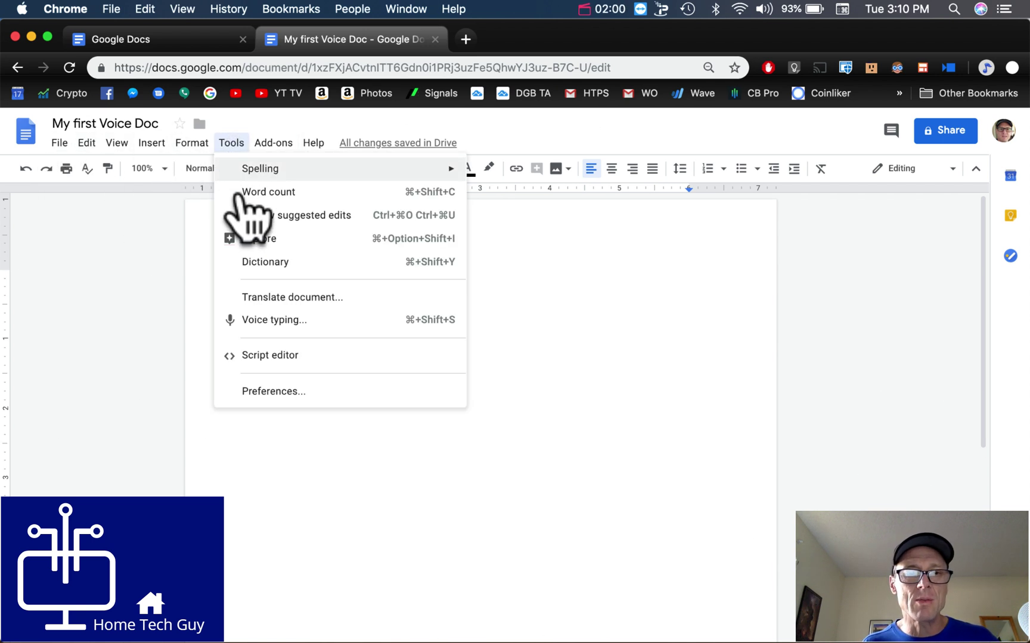
click(262, 320)
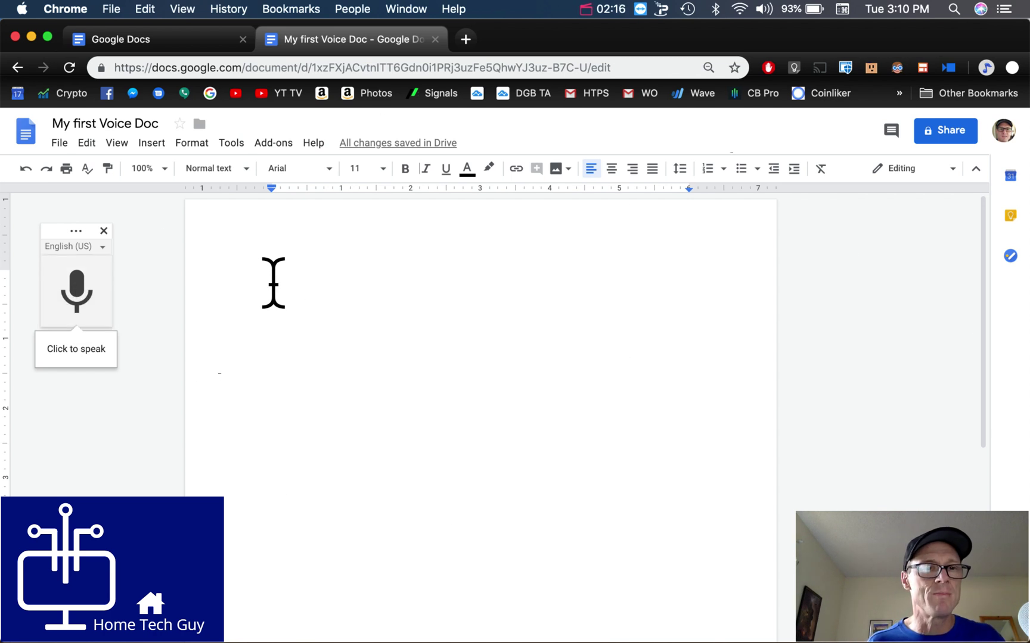
click(76, 280)
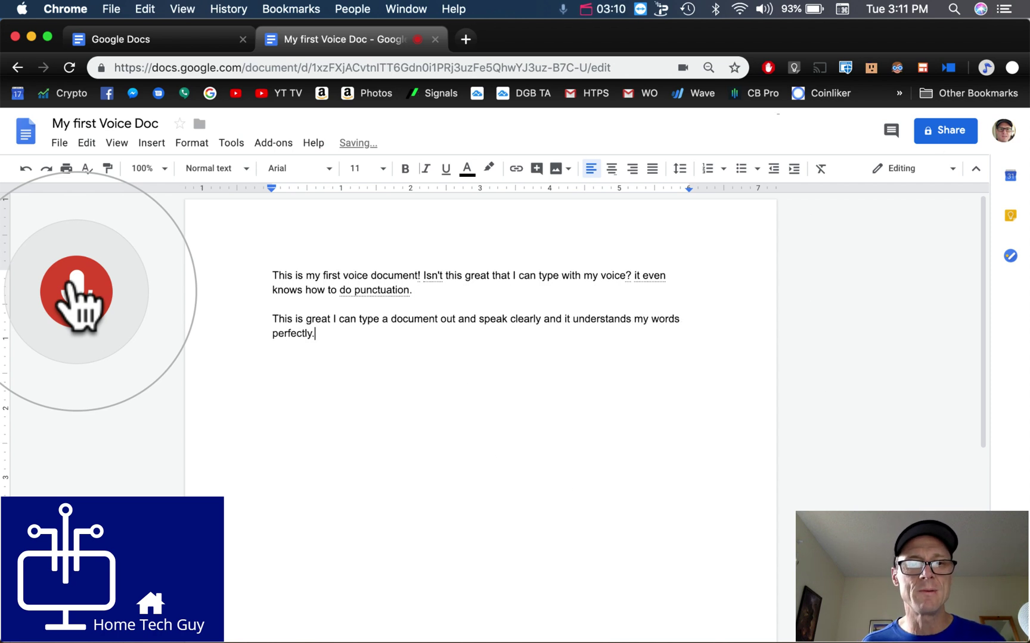
click(77, 286)
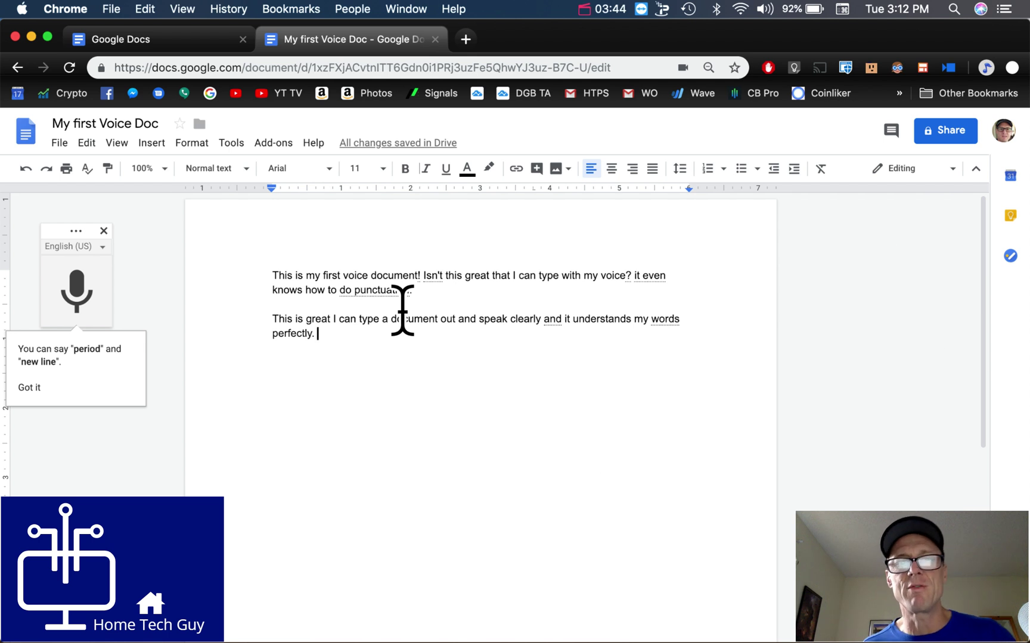
Capitalize "it" to "It" in the first paragraph's last sentence and put the cursor back after "perfectly."
click(633, 276)
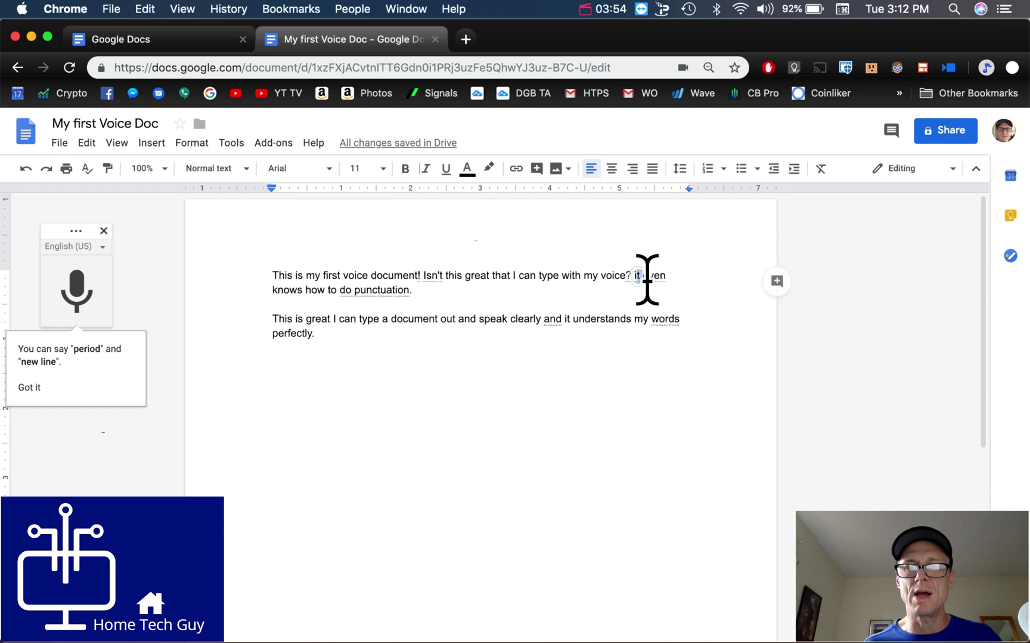
click(646, 280)
click(637, 274)
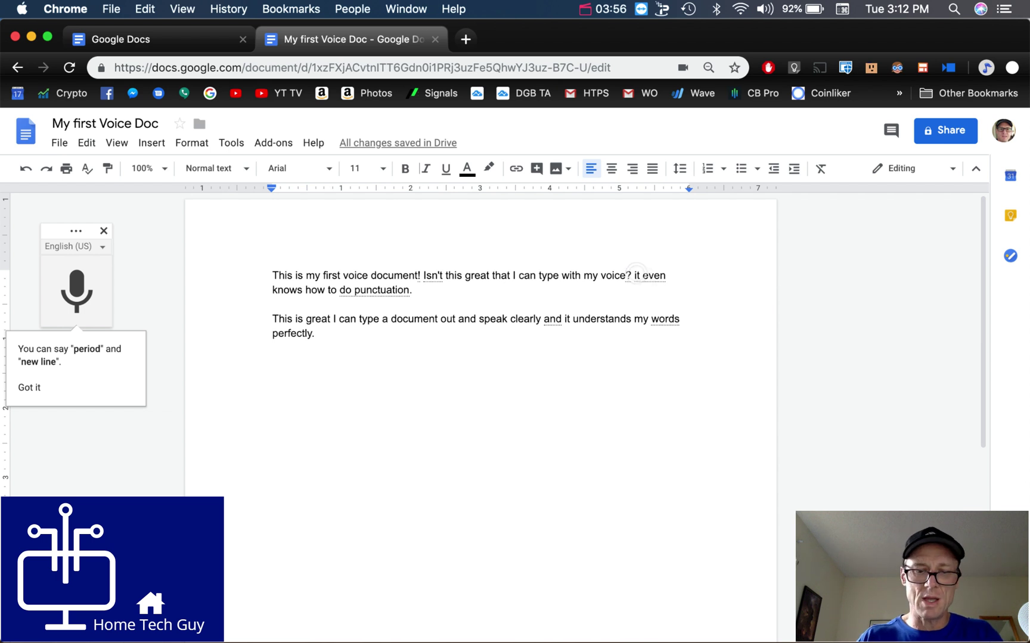
key(BackSpace)
text(I)
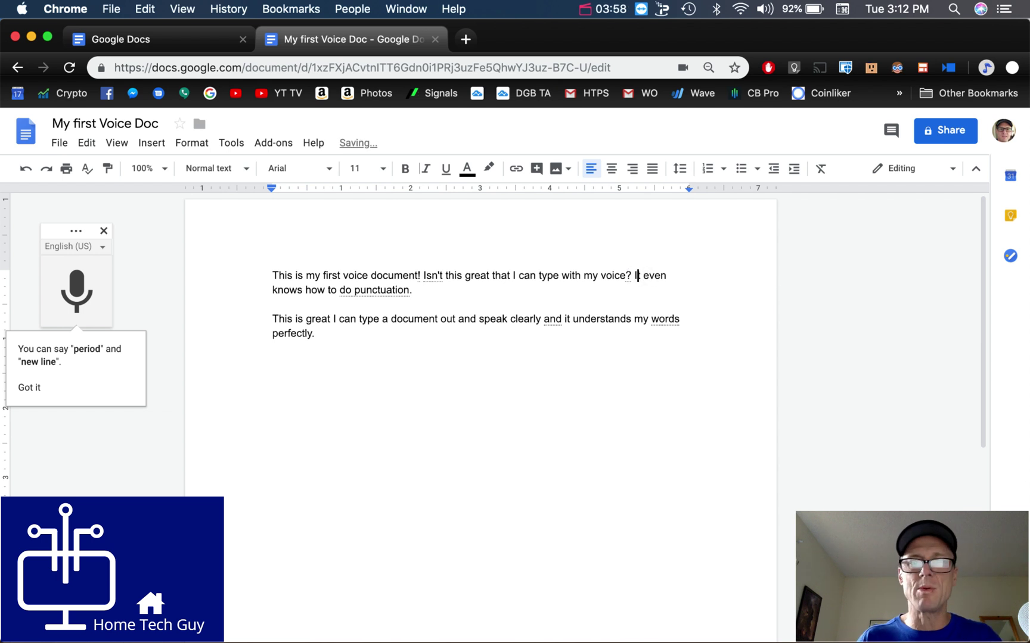
click(462, 338)
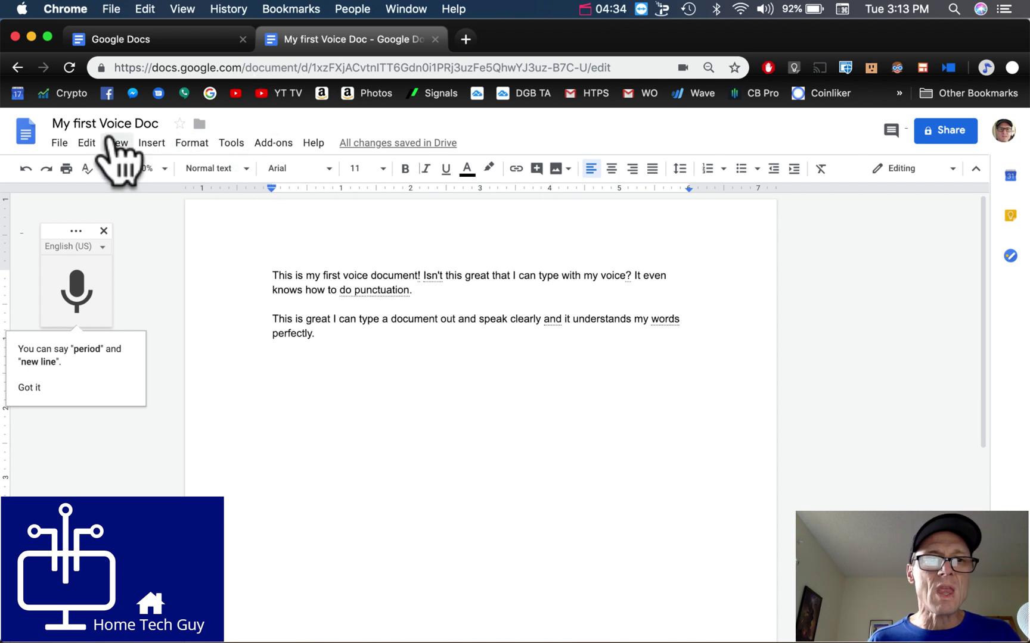
Look up the Undo command's shortcut, undo the last edit to the word "It", and redo it
click(86, 144)
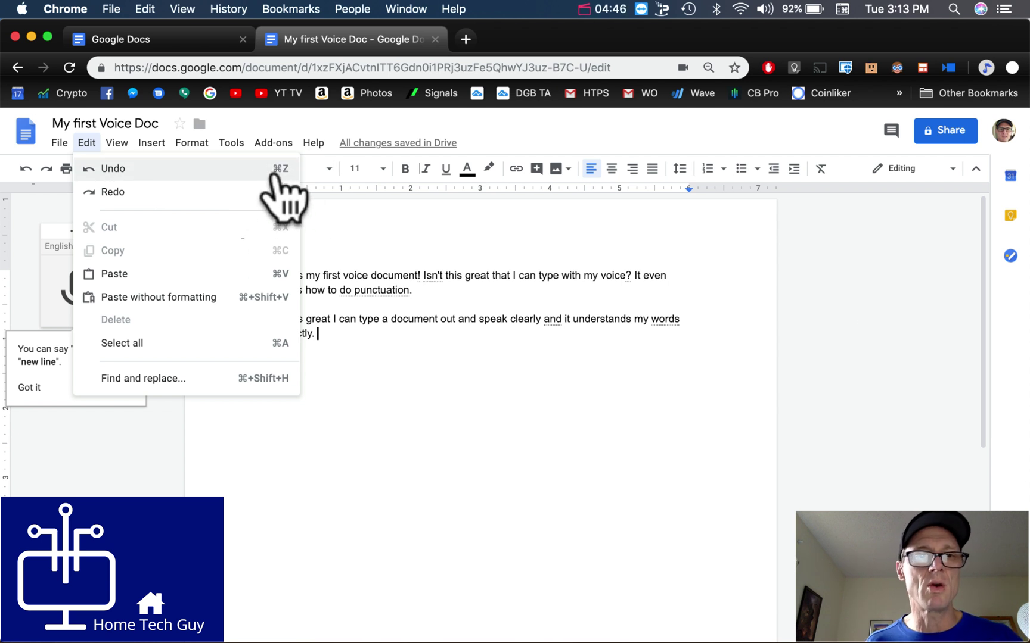
click(267, 115)
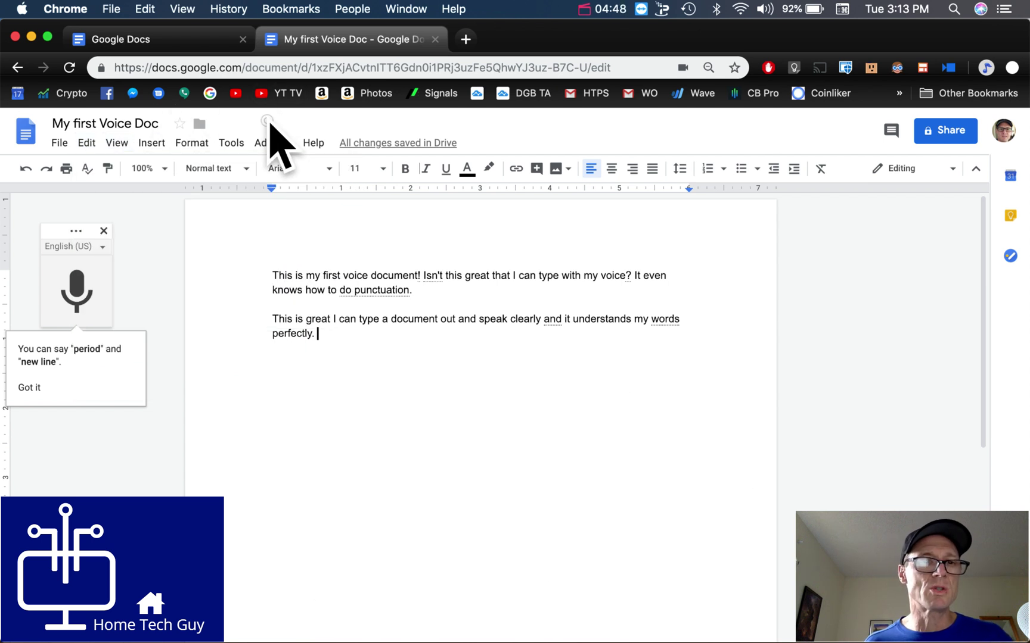
click(24, 169)
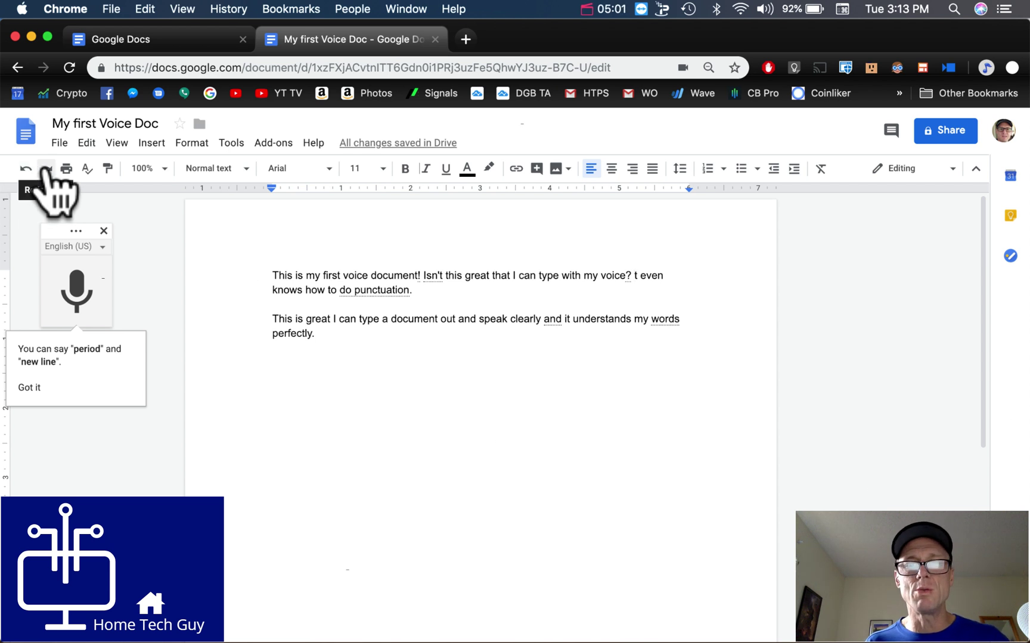
click(46, 169)
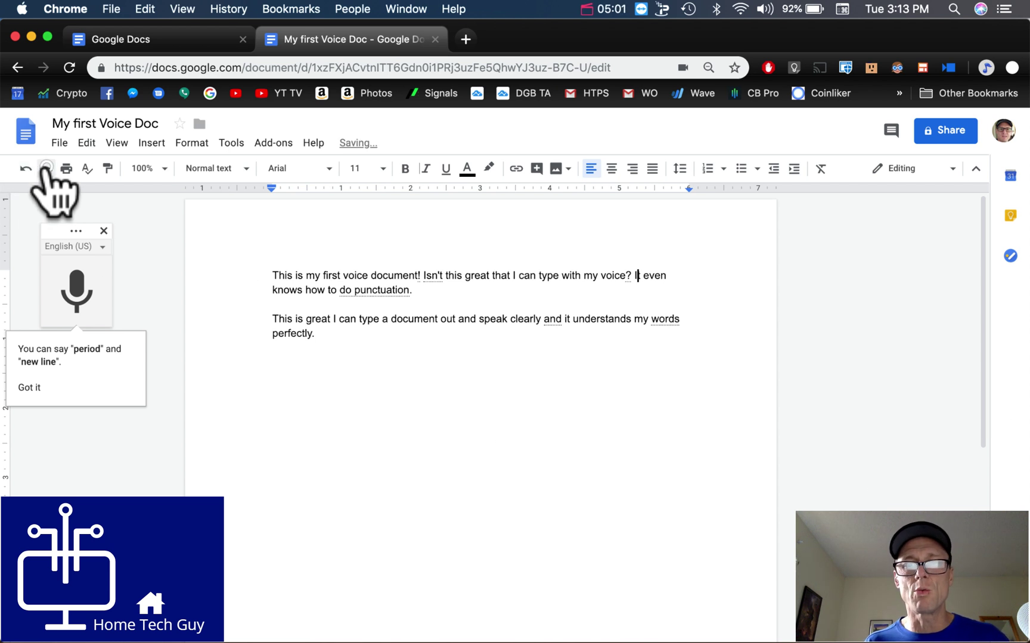
Dictate "This is great that I can use my voice to type whatever I want" after "perfectly.", speak the Undo command, and stop voice typing
click(373, 332)
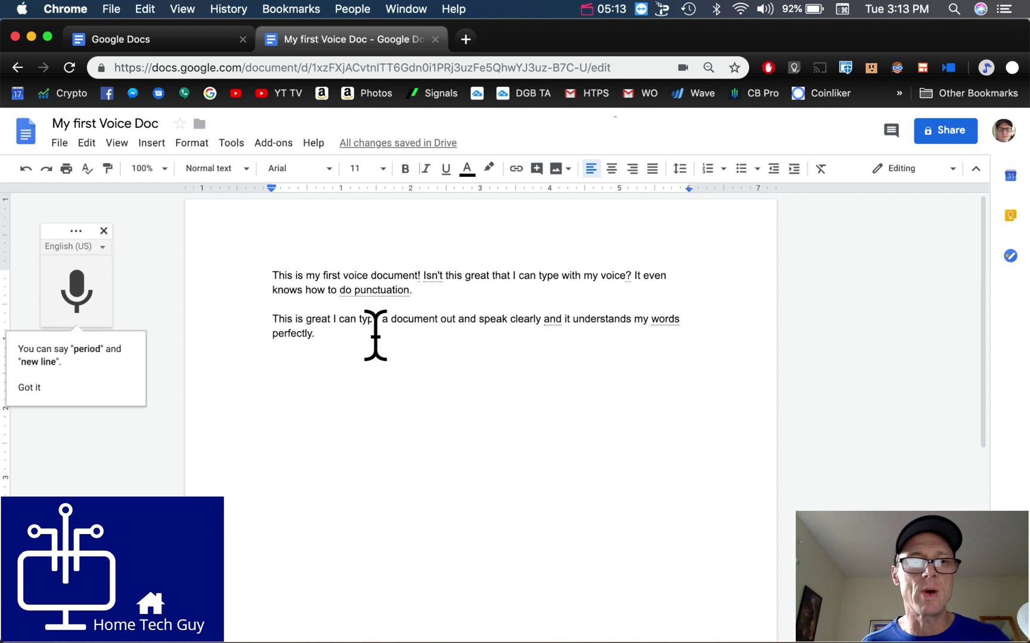
click(73, 294)
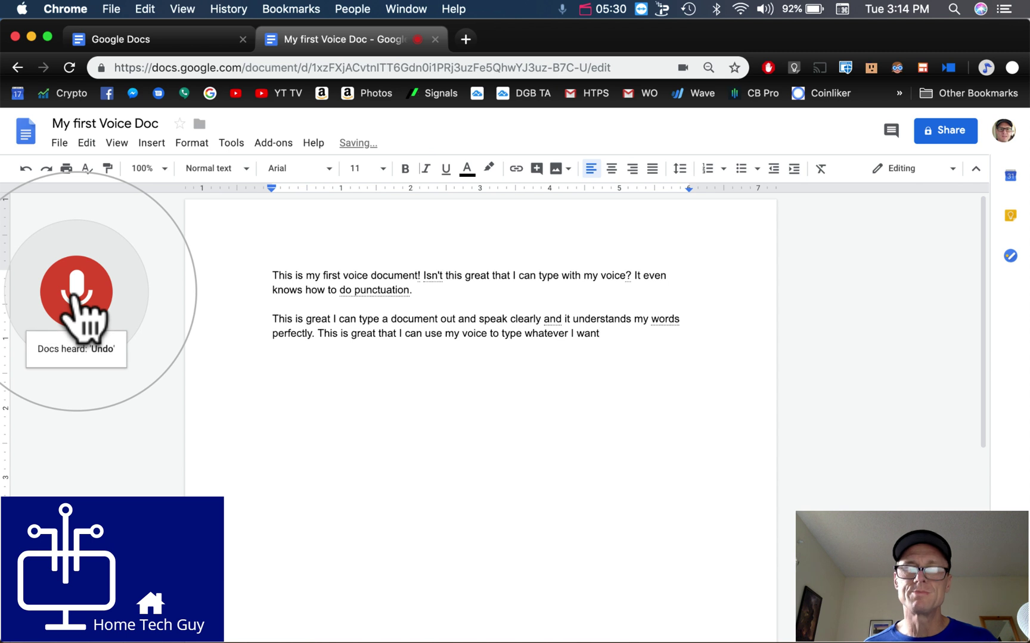
click(74, 294)
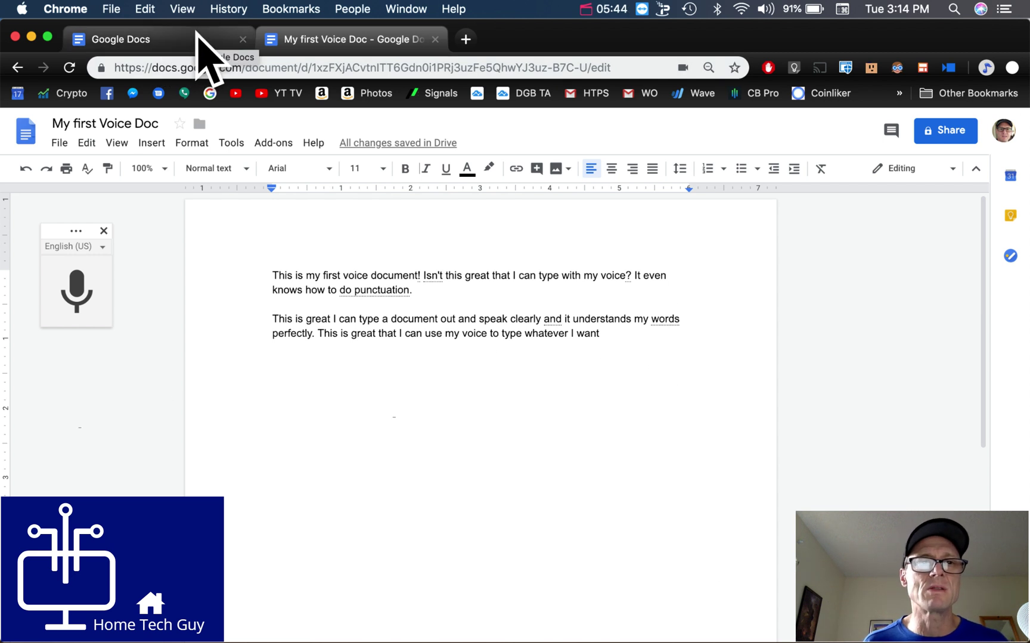
Restore the minimized browser window with the PLAYER.ONE voice typing commands article and examine its setup instructions and punctuation commands
mouse_move(834, 627)
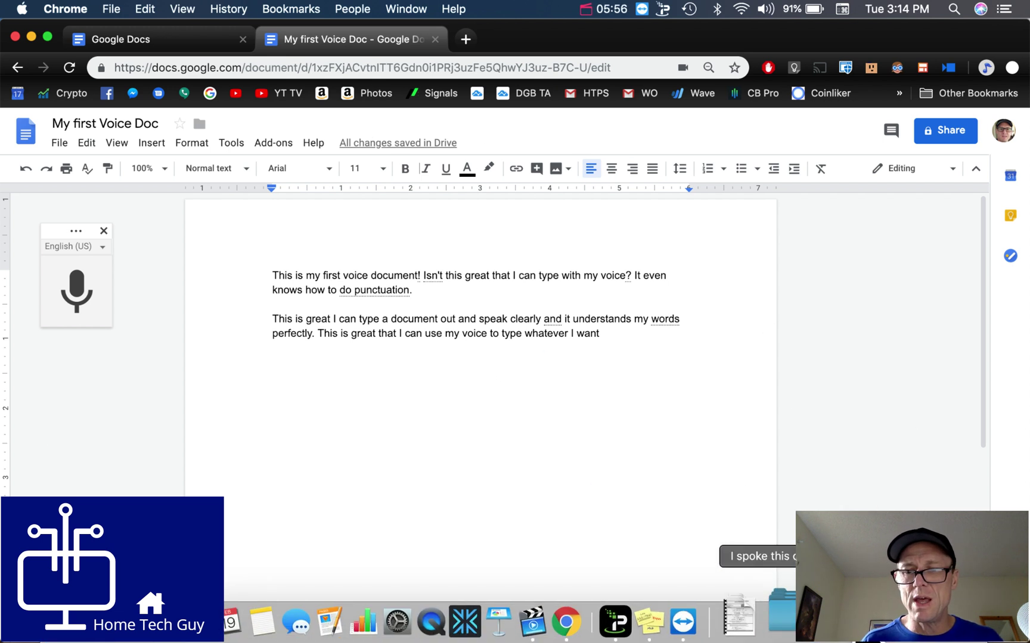
click(763, 617)
click(400, 39)
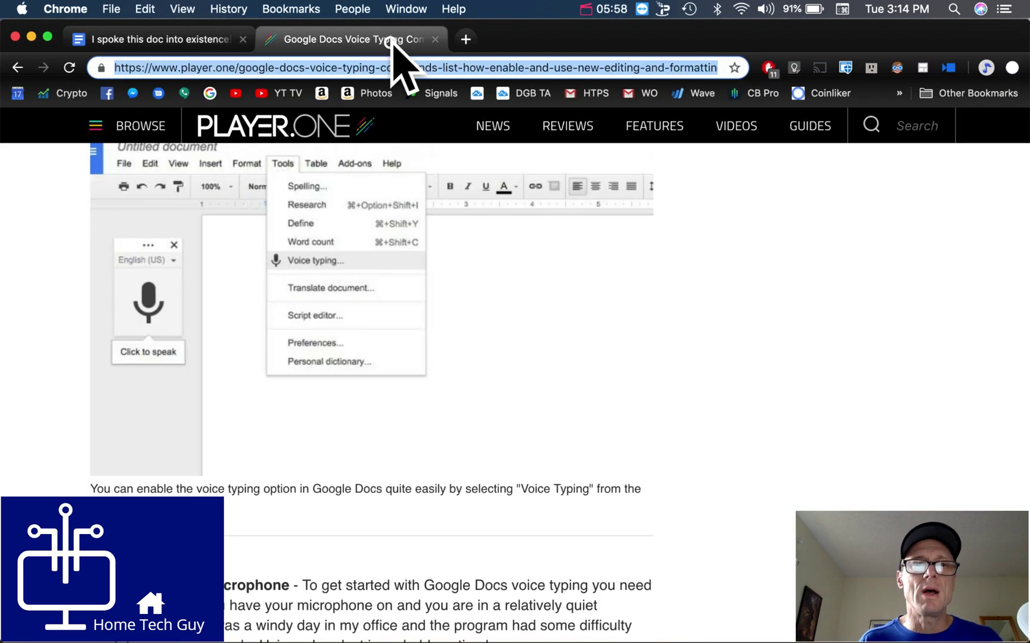
scroll(492, 307, down, 3)
scroll(492, 298, down, 5)
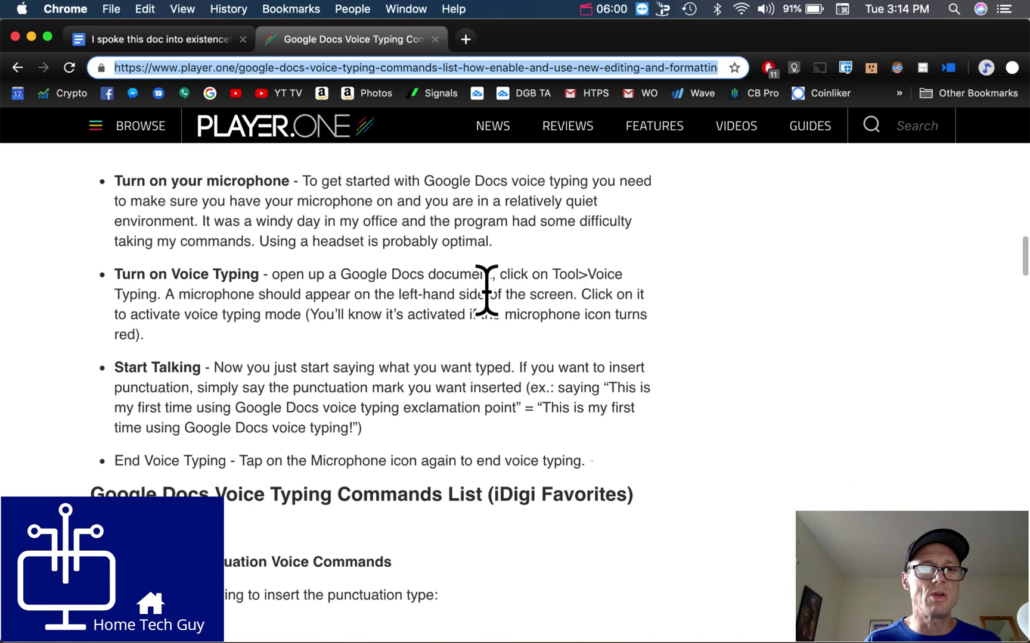
scroll(487, 289, down, 1)
scroll(486, 291, up, 1)
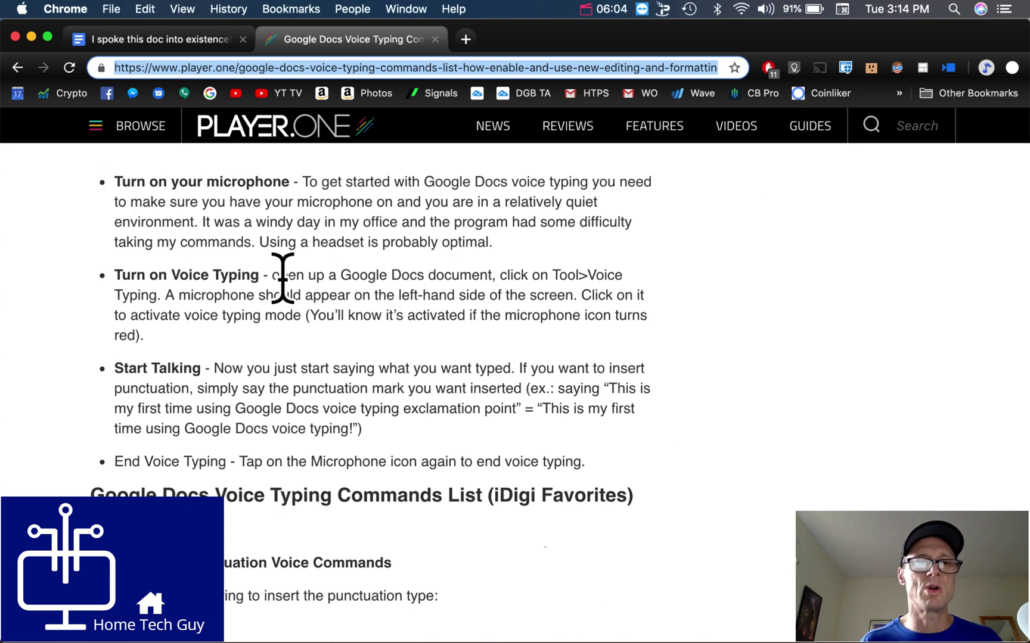
scroll(309, 327, down, 1)
scroll(310, 336, down, 6)
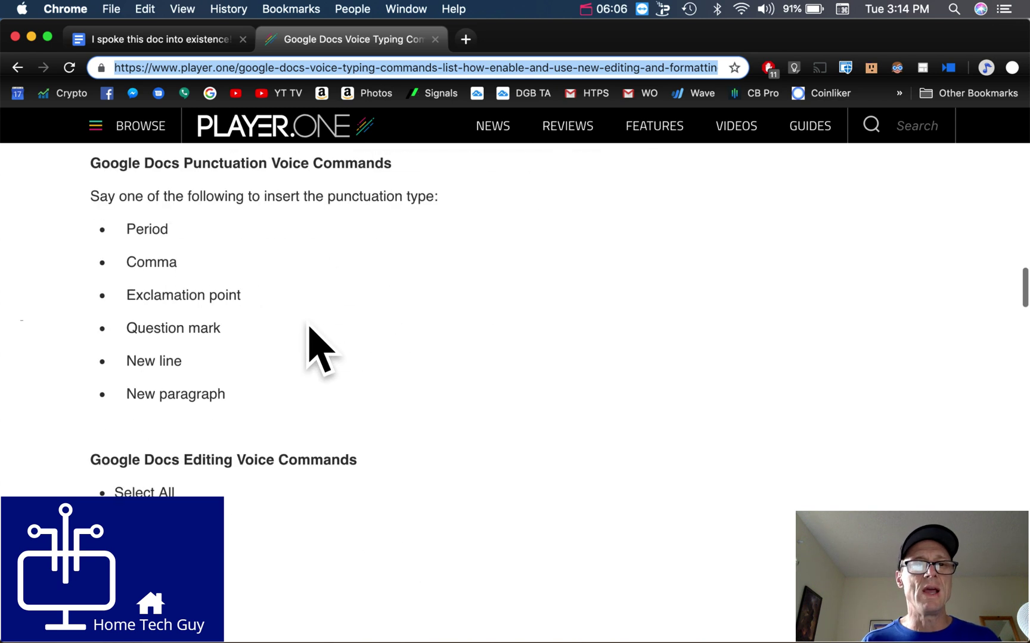
Examine the article's lists of editing, text alignment, formatting and size voice commands, and return to the article's title
scroll(290, 353, down, 5)
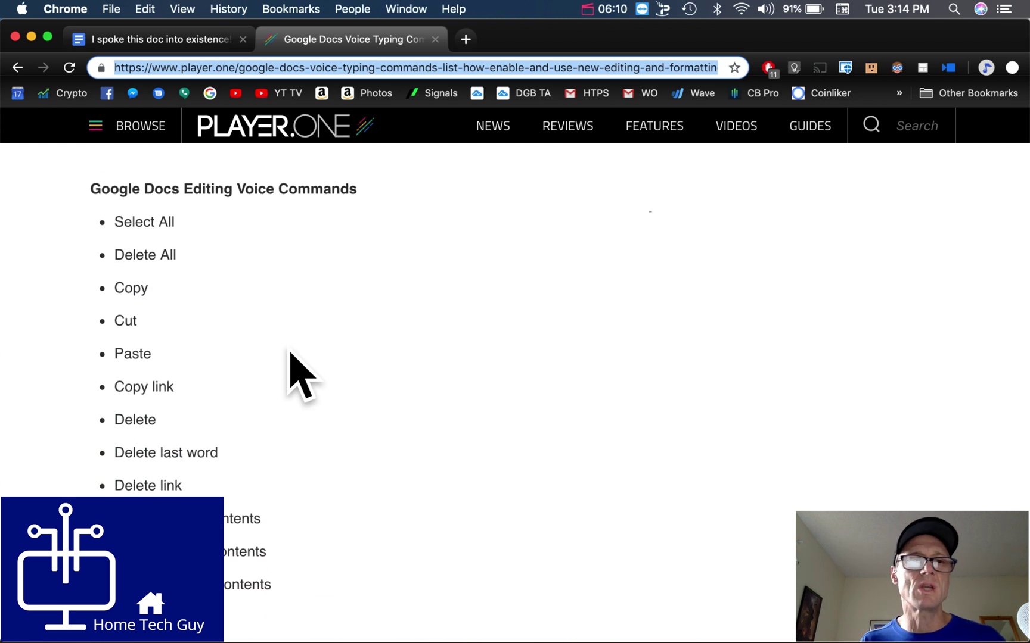
scroll(301, 375, down, 2)
scroll(290, 352, down, 7)
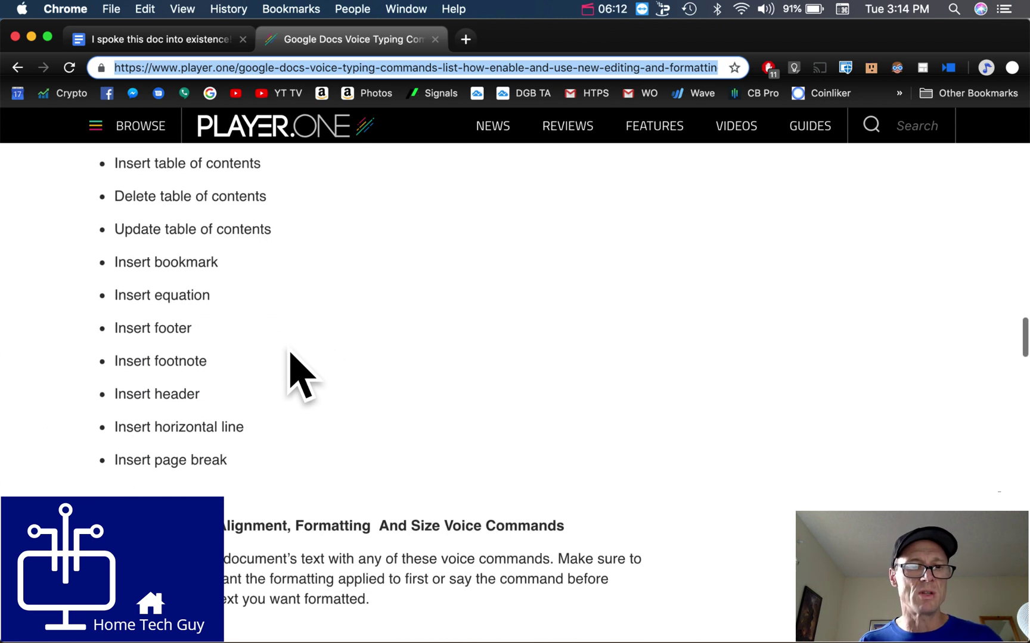
scroll(288, 338, down, 6)
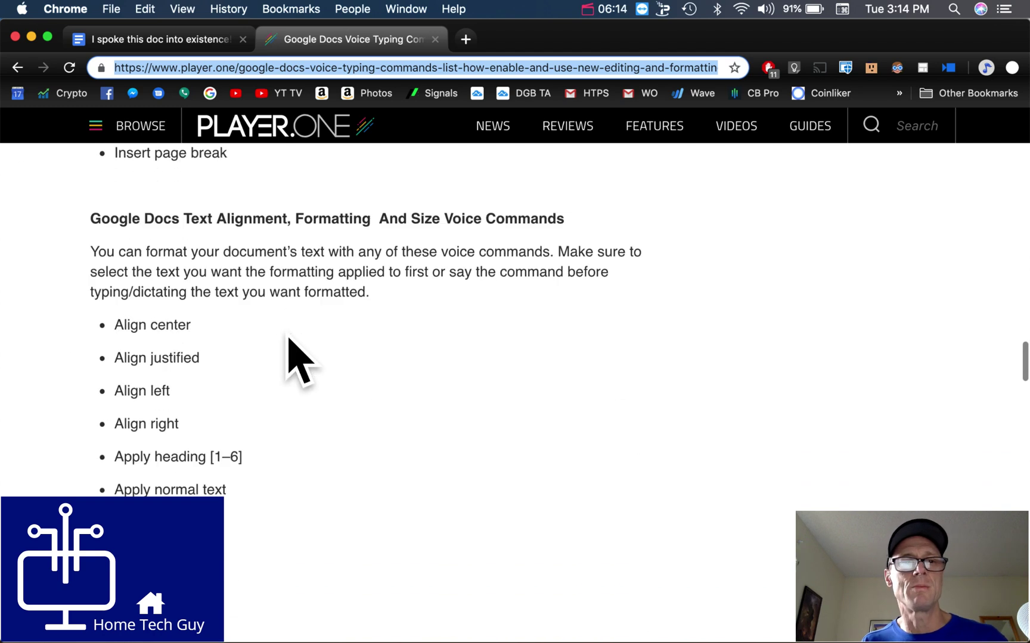
scroll(289, 338, down, 6)
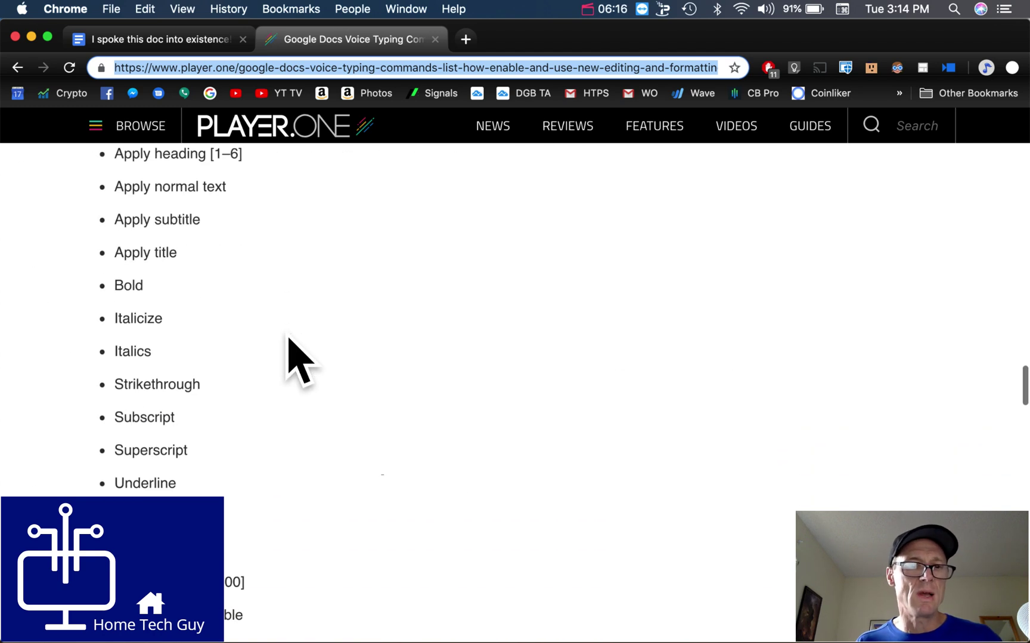
scroll(289, 338, down, 1)
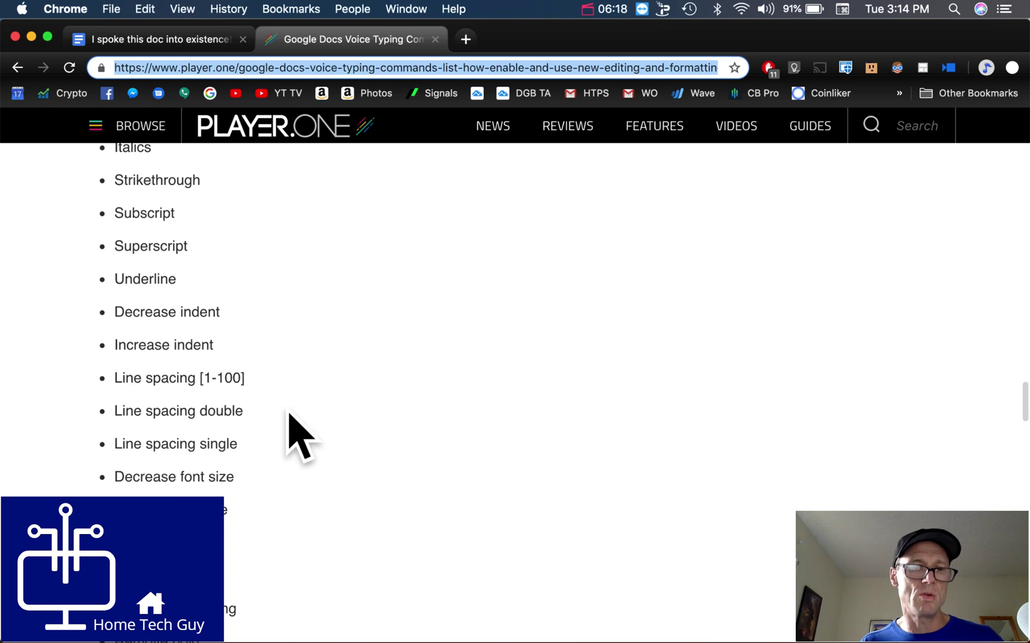
scroll(267, 426, up, 6)
scroll(268, 427, down, 18)
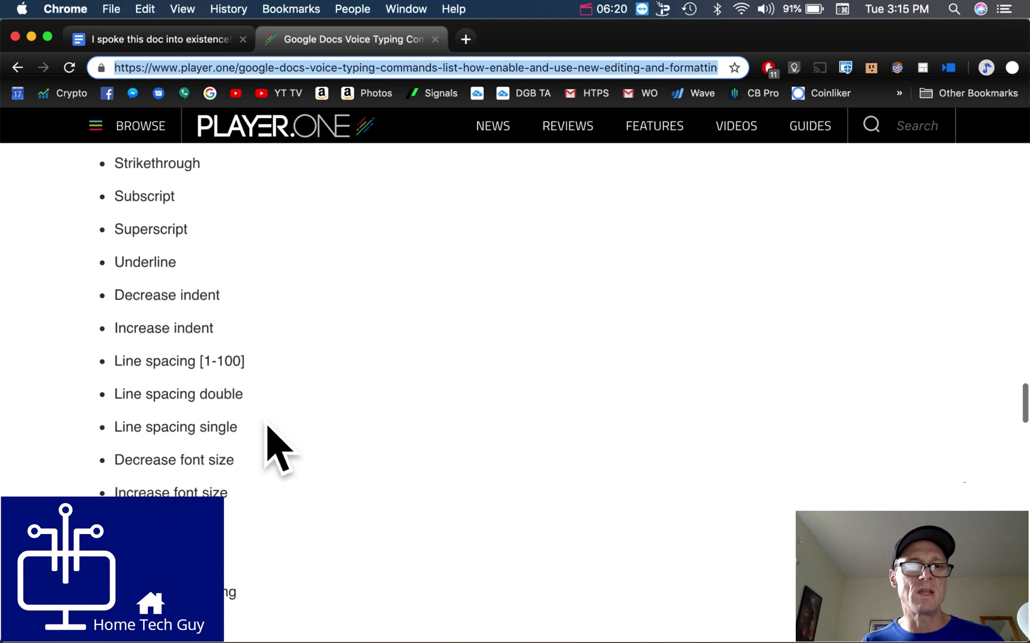
scroll(268, 427, up, 20)
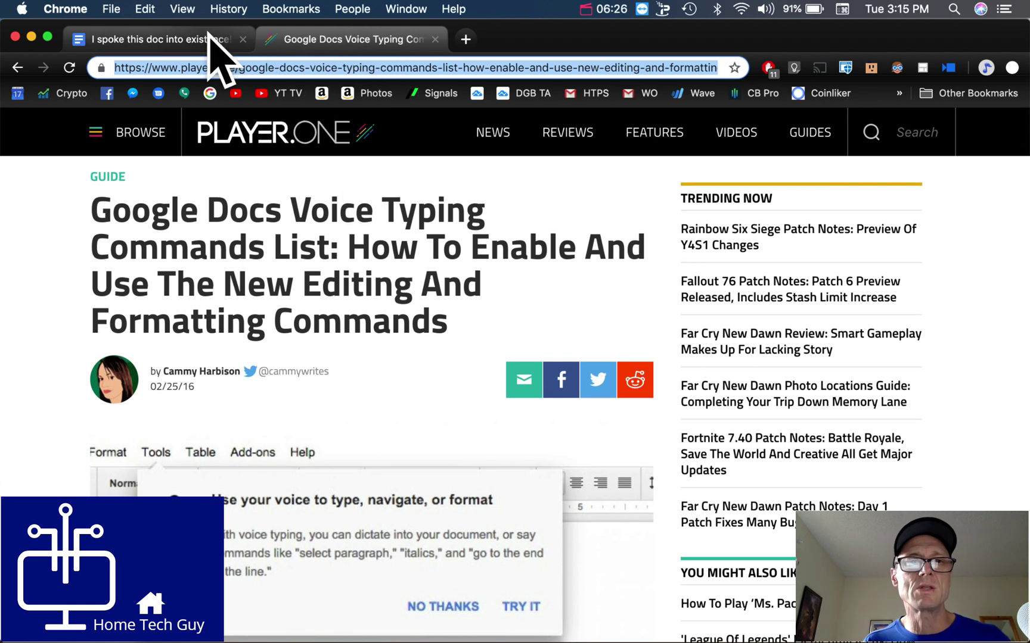
Return to the "My first Voice Doc" document and put the cursor after "whatever I want" in the second paragraph
click(30, 37)
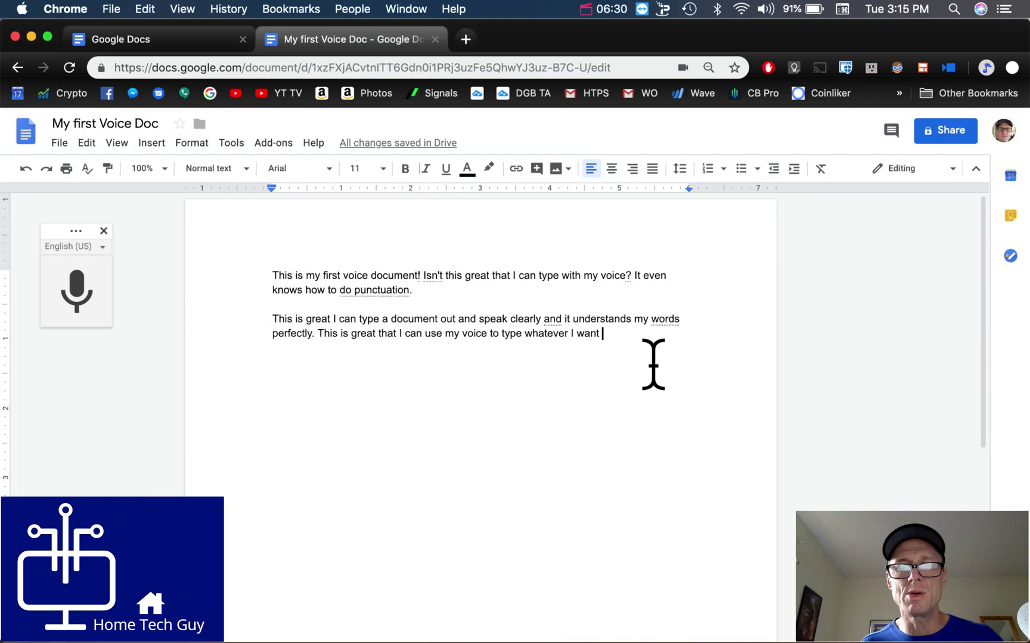
click(618, 329)
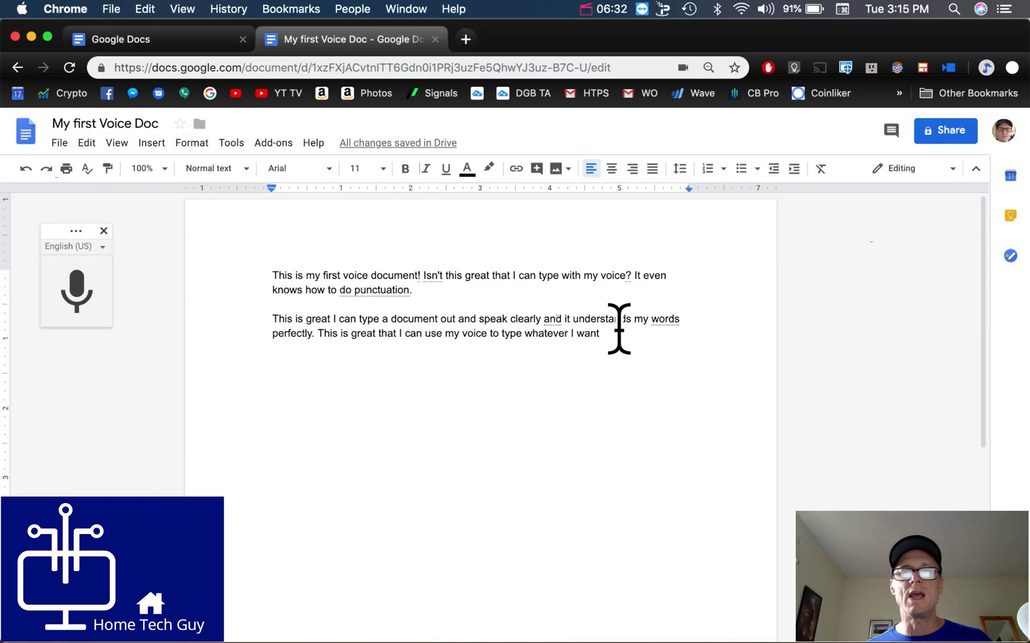